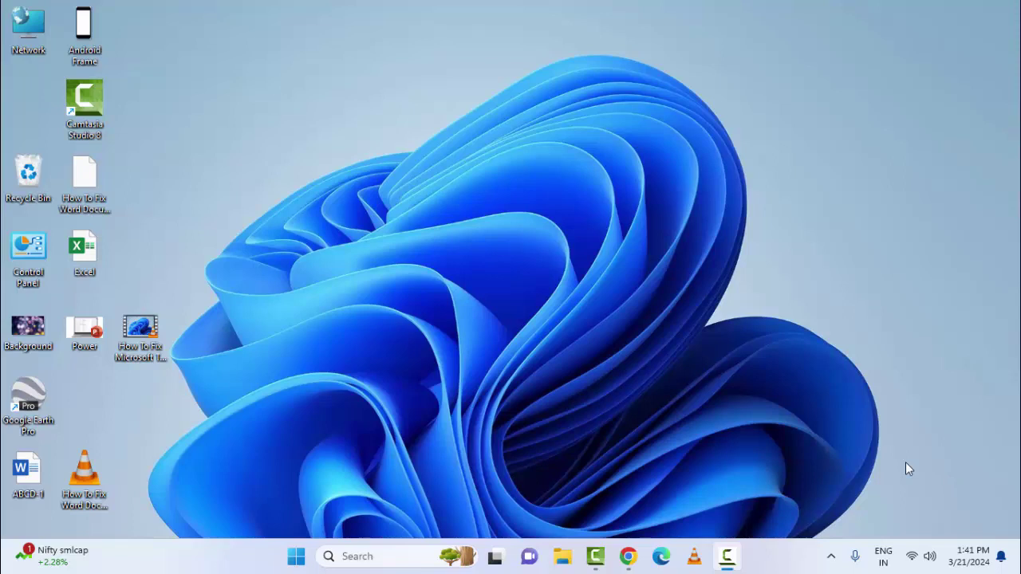
- Launch Command Prompt as administrator from the Start menu search
left_click(297, 558)
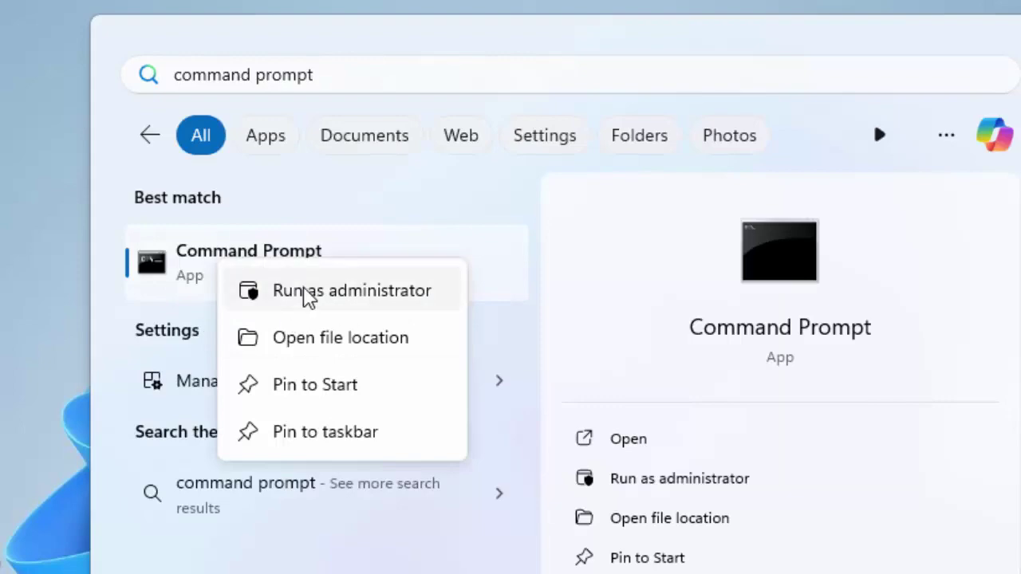
left_click(309, 292)
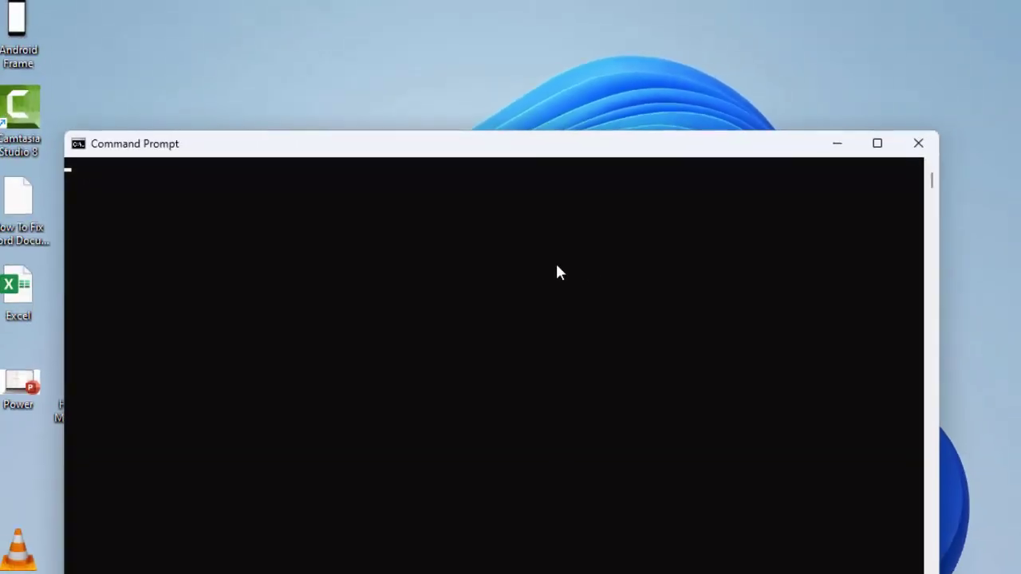
- Run CHKDSK /R in the maximized admin console, then close the window
left_click_drag(239, 128, 189, 0)
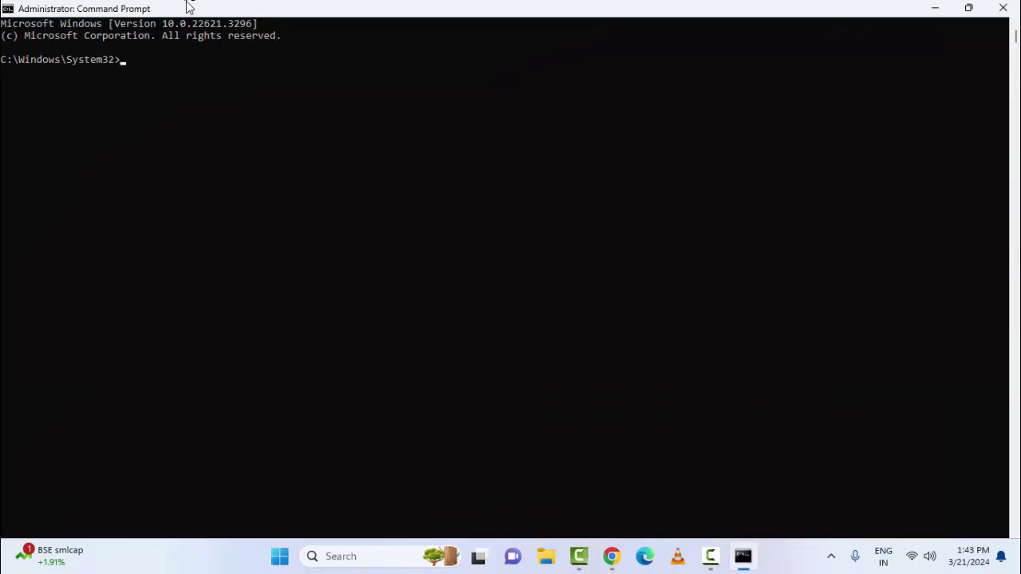
type("CH")
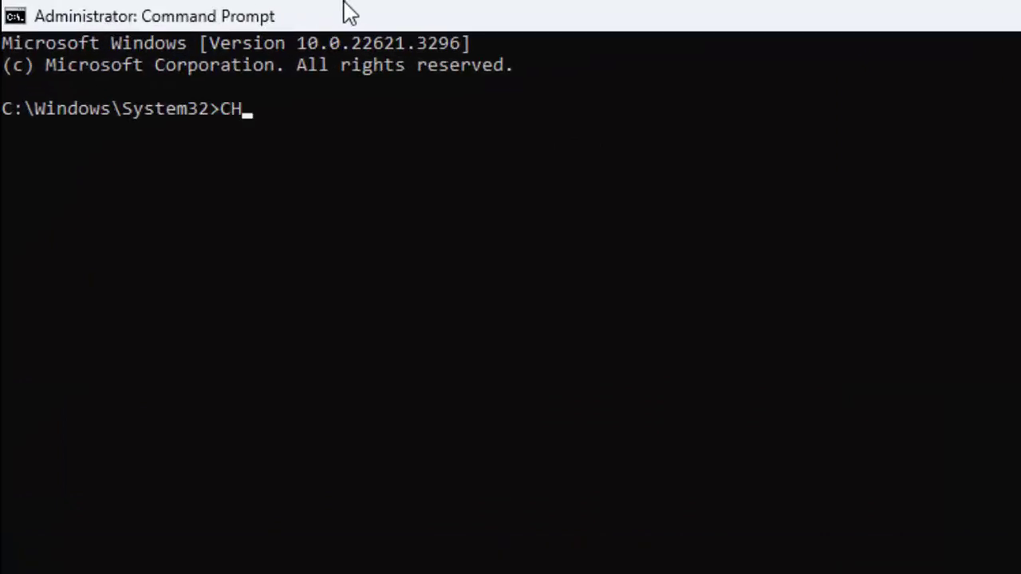
type("KDSK ")
type("/R")
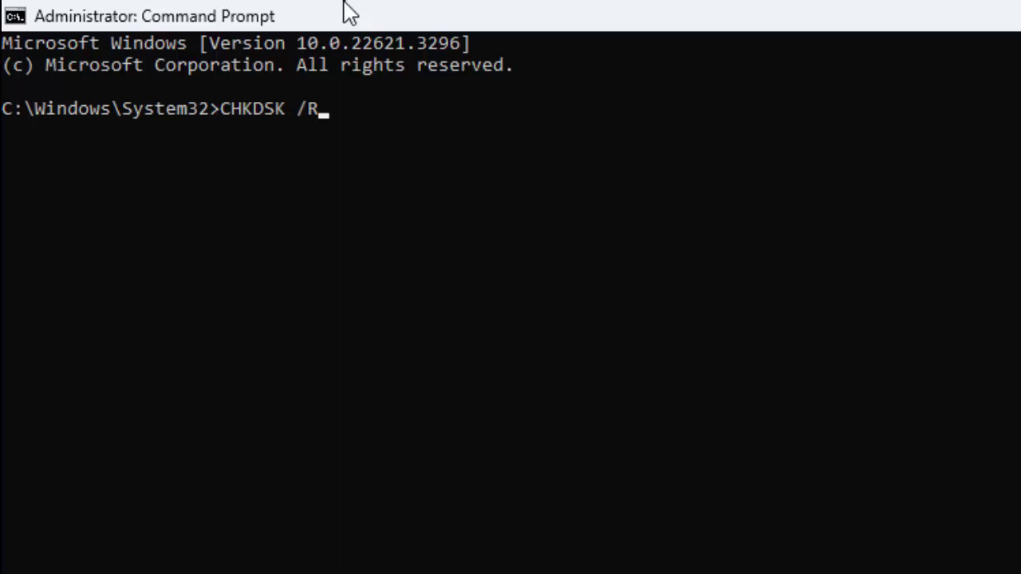
key("Return")
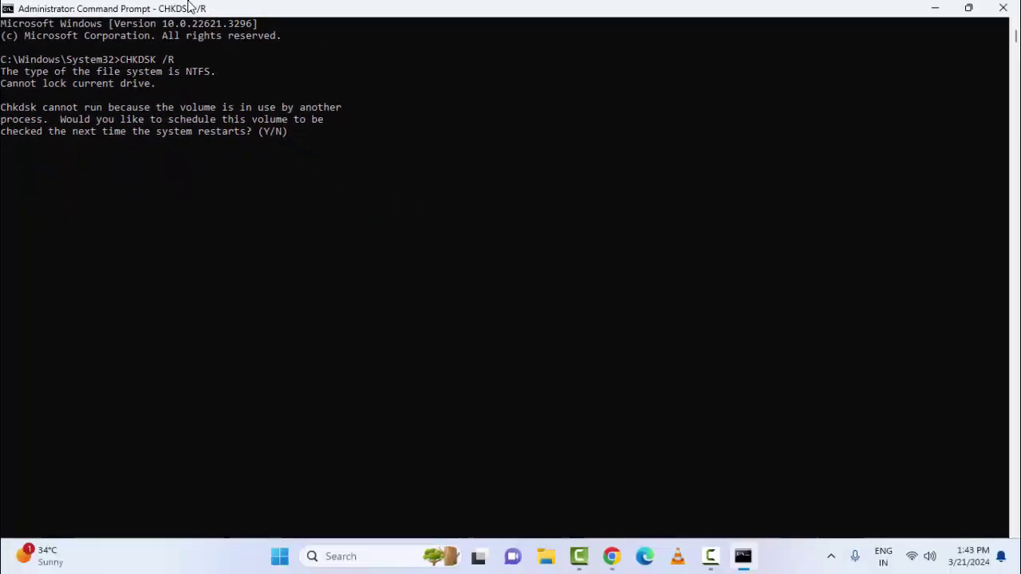
left_click(1003, 8)
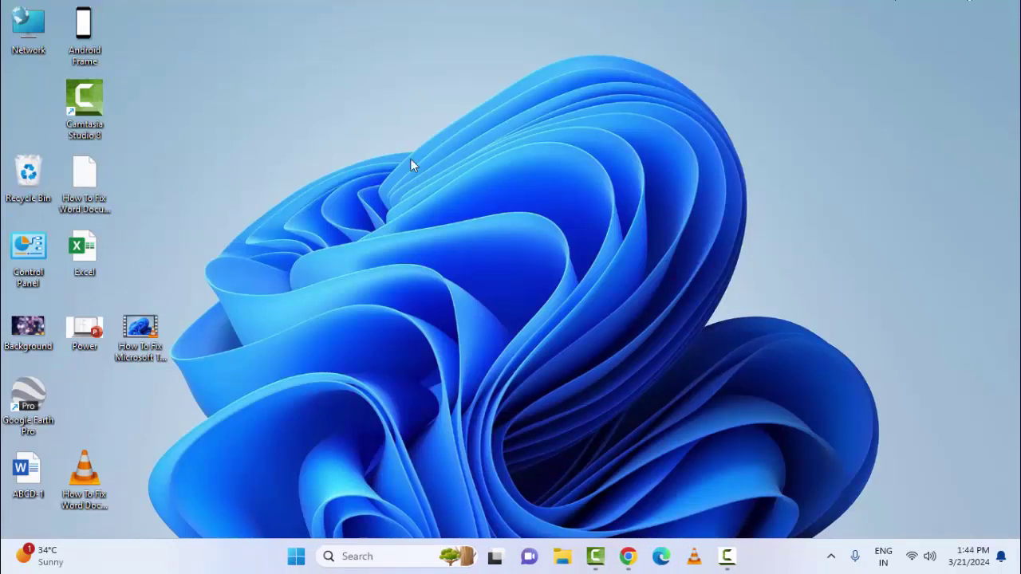
- Search Start for Command Prompt and launch a fresh one as administrator
left_click(296, 556)
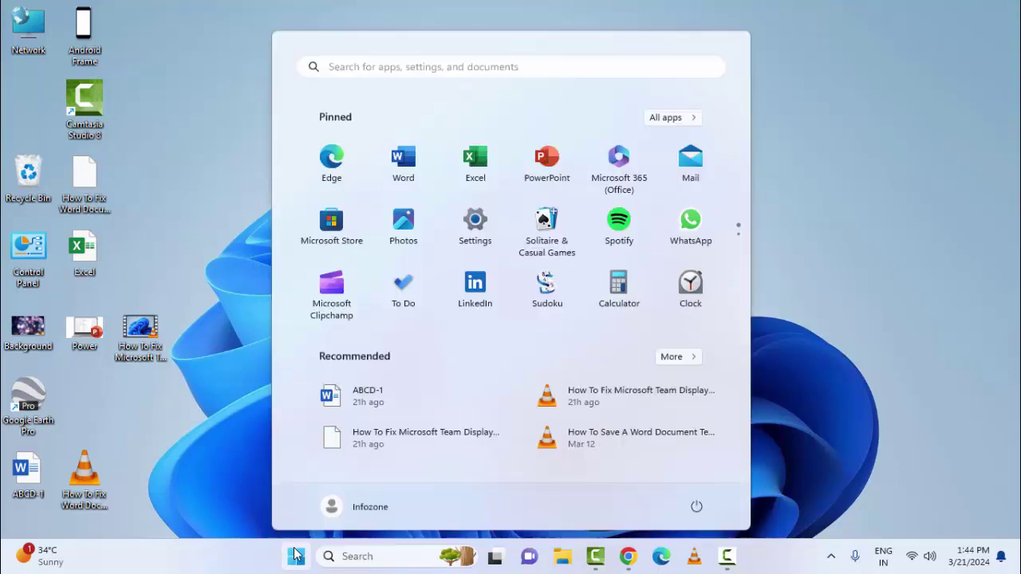
type("cOOM")
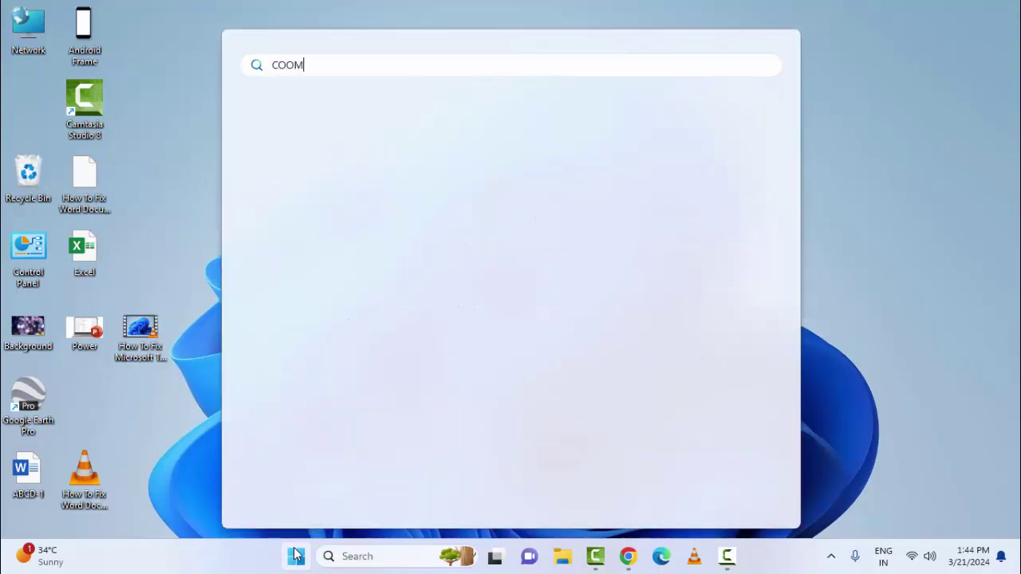
type("A")
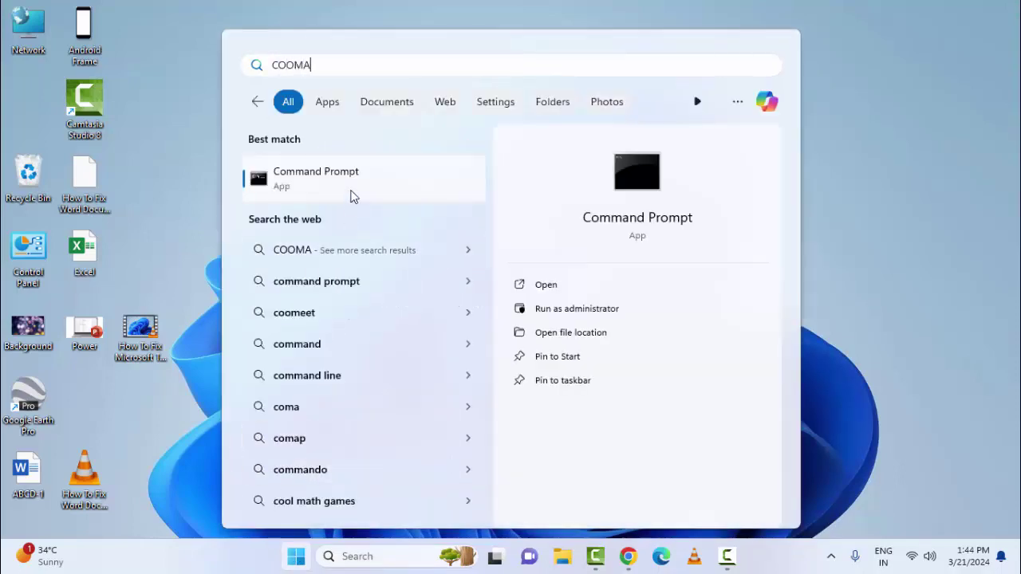
right_click(353, 196)
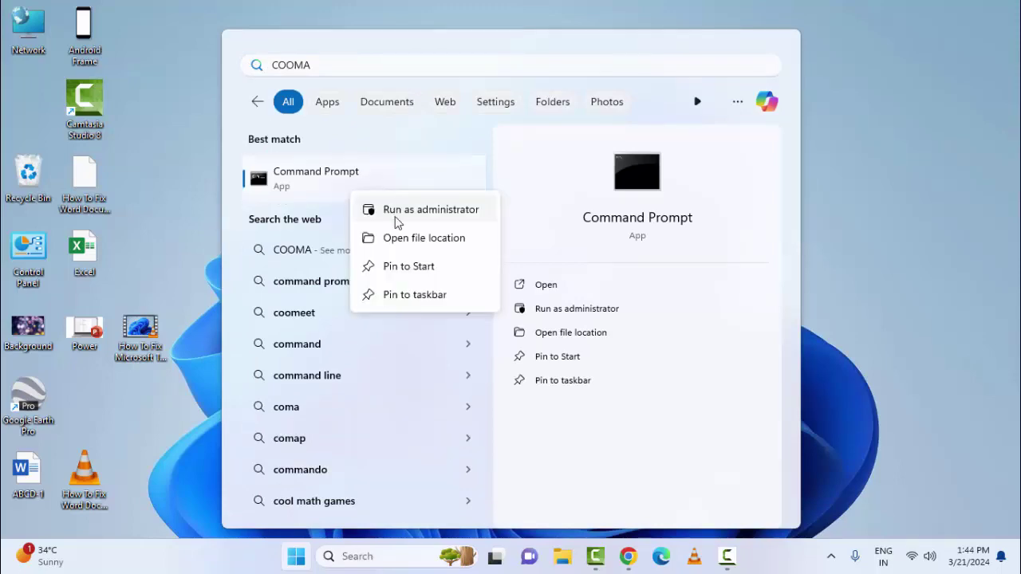
left_click(412, 211)
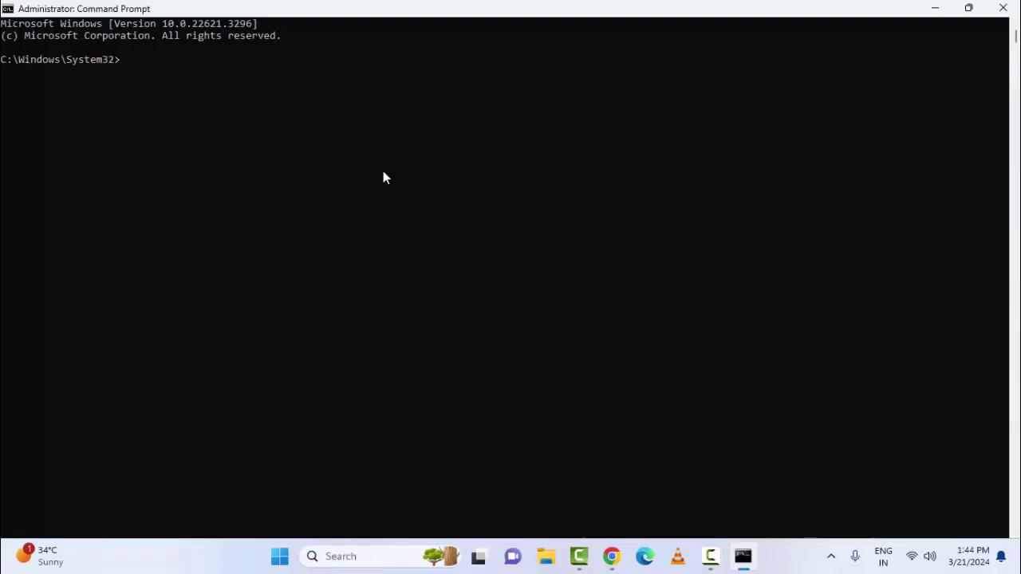
- Start sfc /scannow and interrupt it with Ctrl+C after 1% verification
type("sfc")
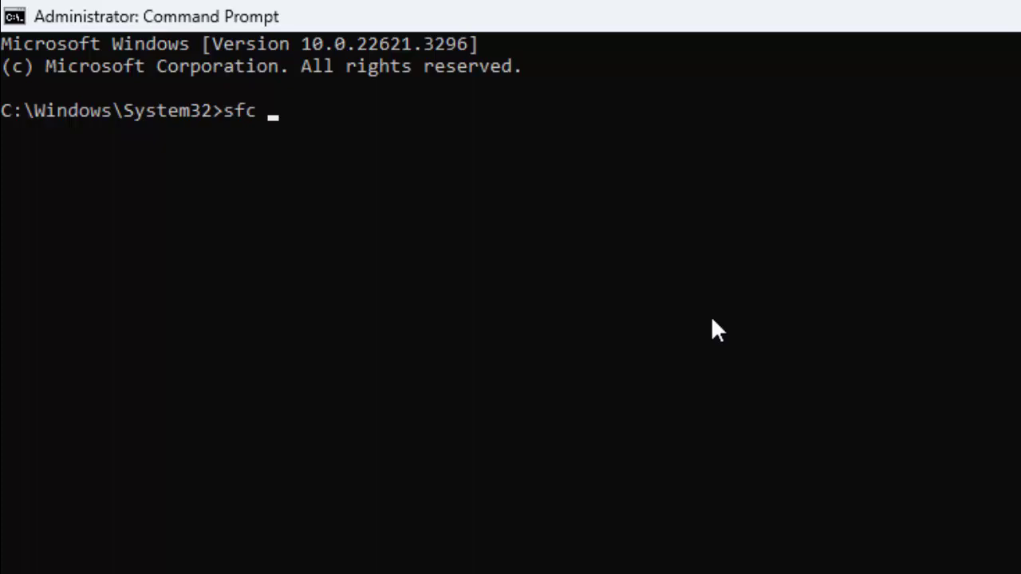
type(" /sc")
type("annow")
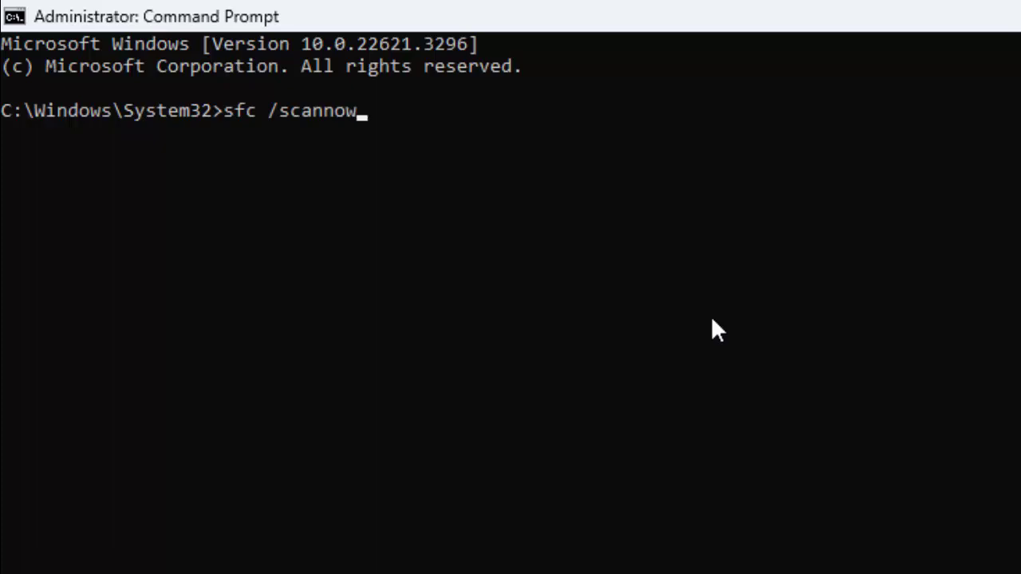
key("Return")
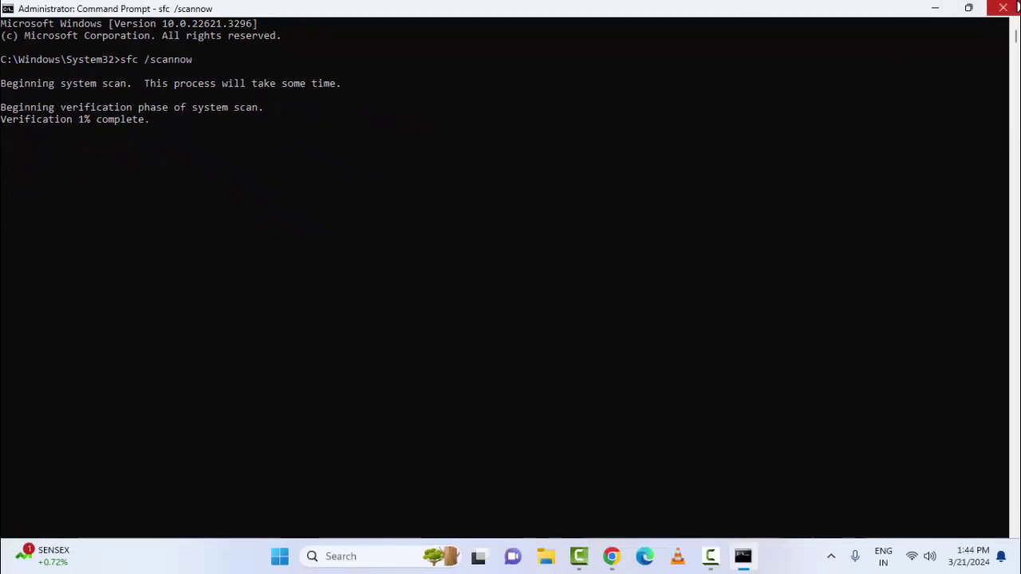
key("ctrl+c")
- Close Command Prompt and open Device Manager from the Win+X menu
left_click(1017, 7)
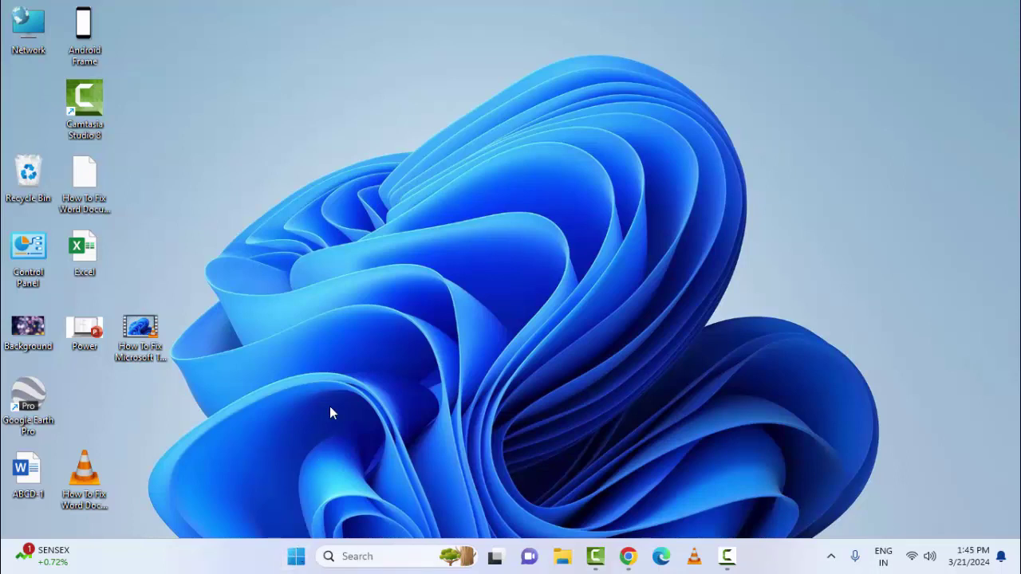
key("super+x")
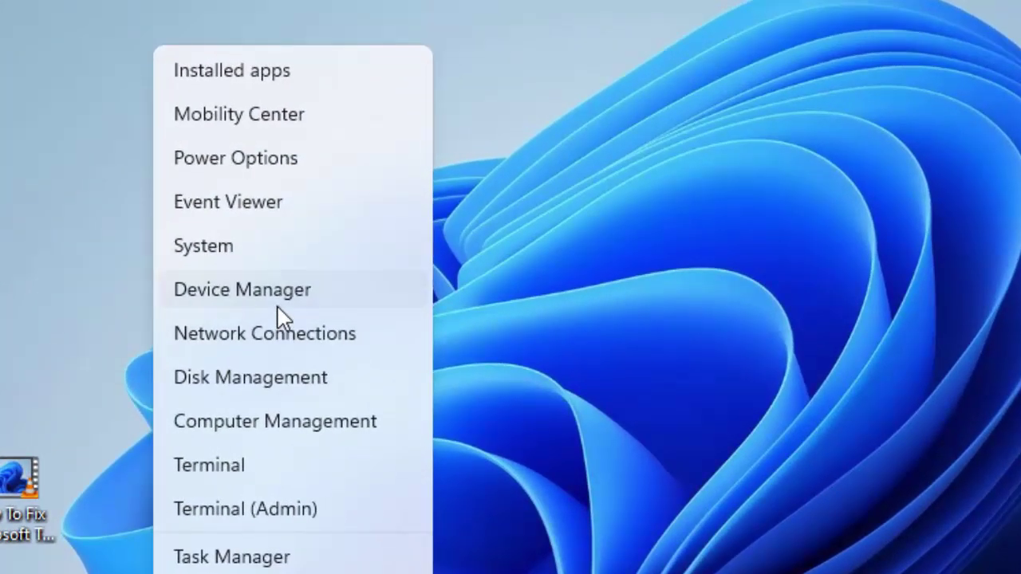
left_click(278, 303)
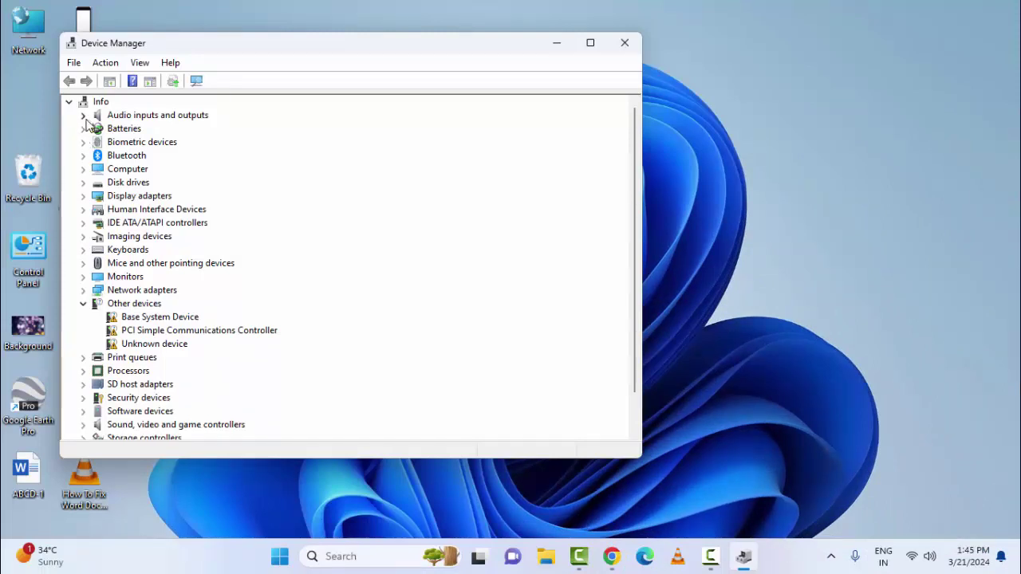
- Expand Audio inputs and outputs and search automatically for a Microphone driver update
left_click(85, 118)
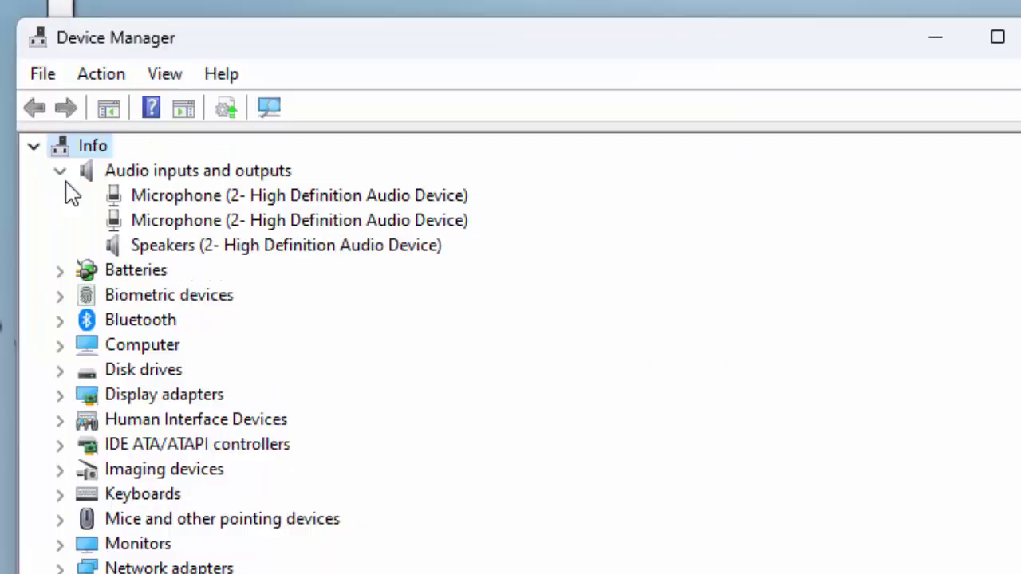
right_click(170, 195)
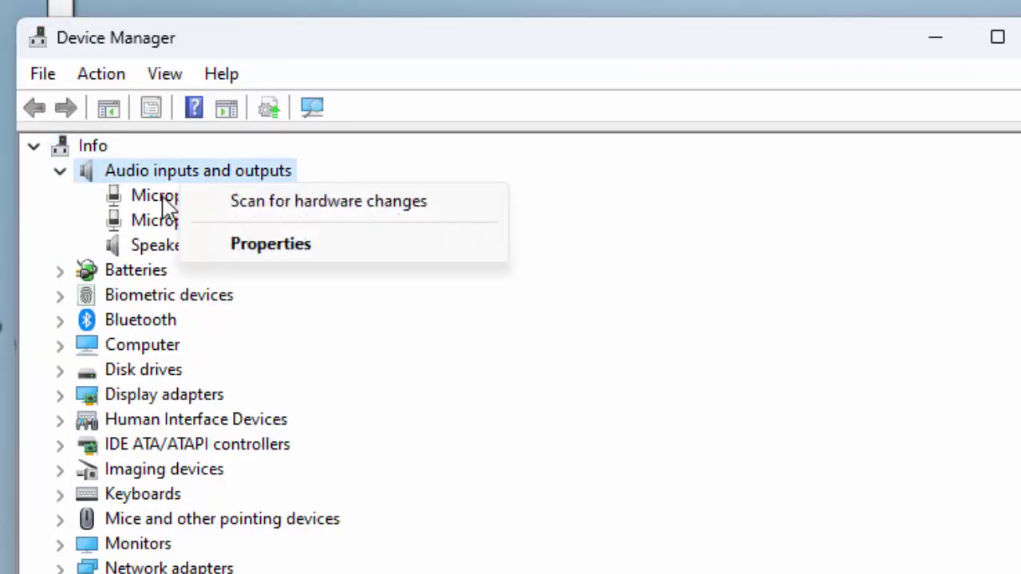
right_click(157, 201)
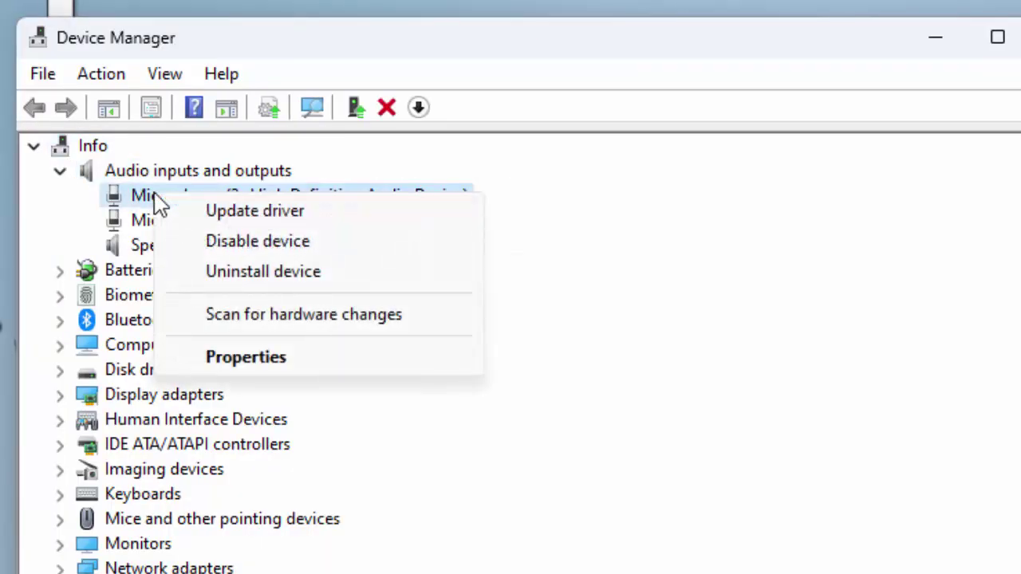
left_click(235, 214)
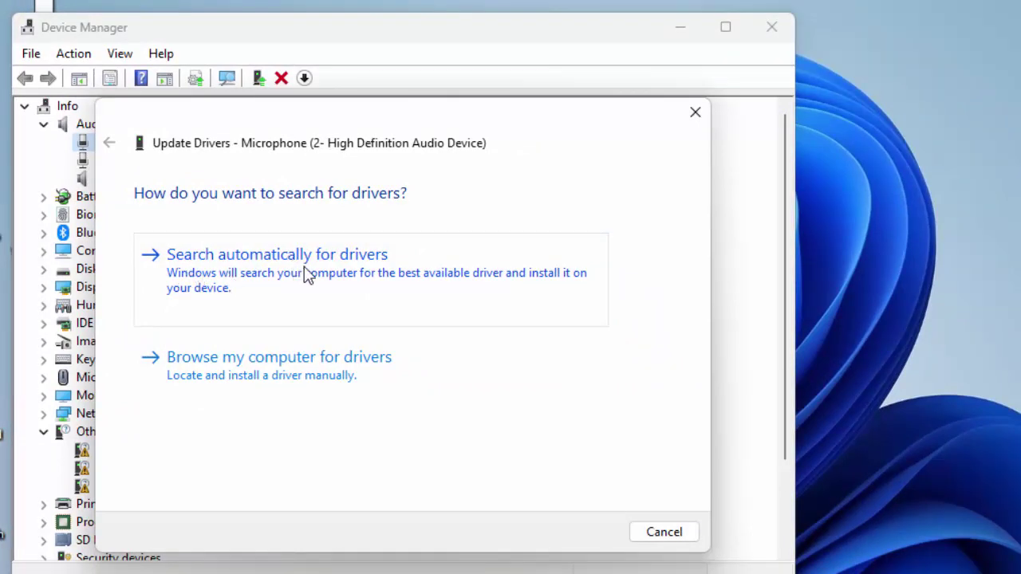
left_click(307, 274)
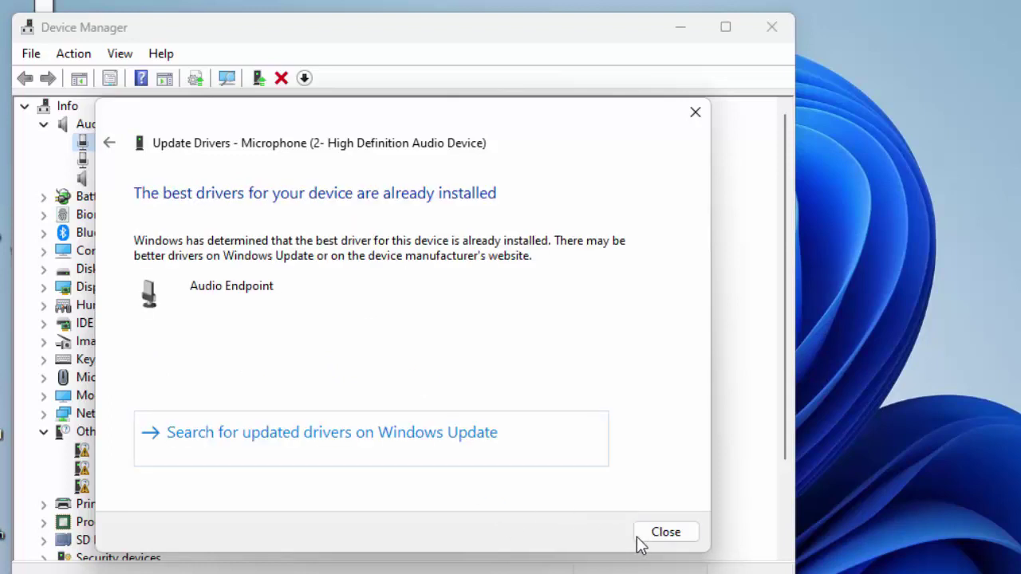
left_click(656, 537)
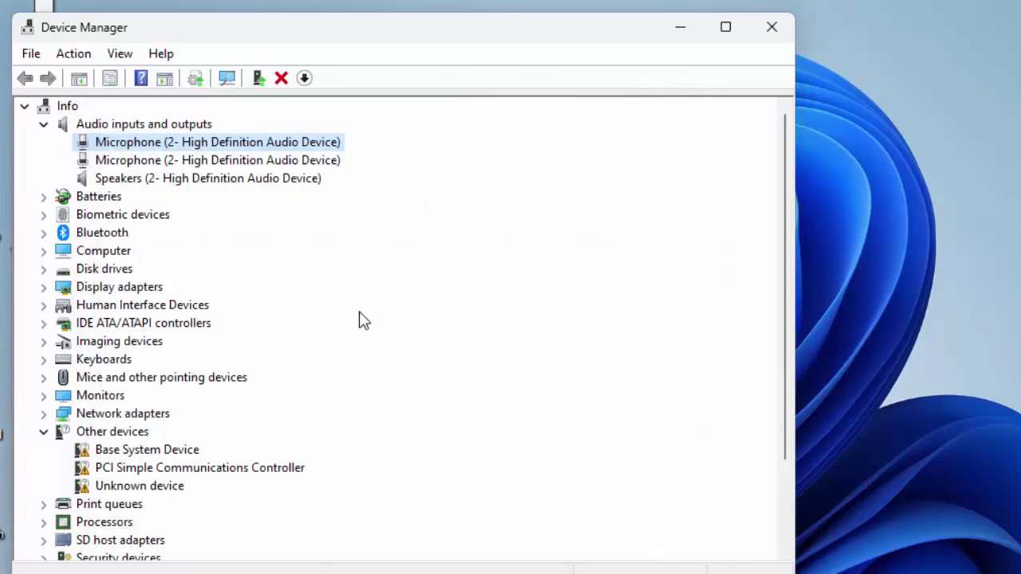
- Retry the Microphone driver update by browsing this computer, then close the result
right_click(217, 148)
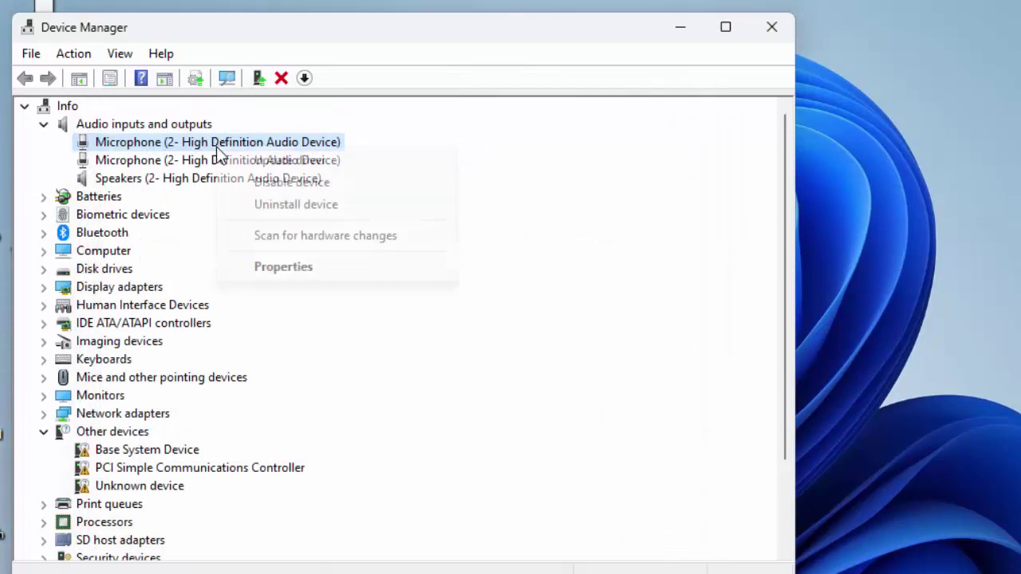
left_click(268, 163)
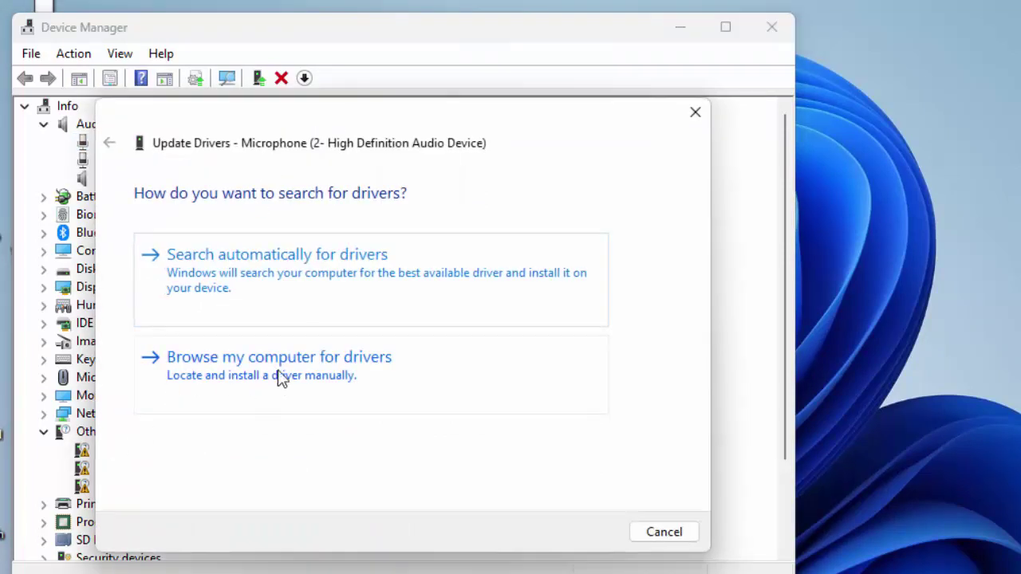
left_click(297, 371)
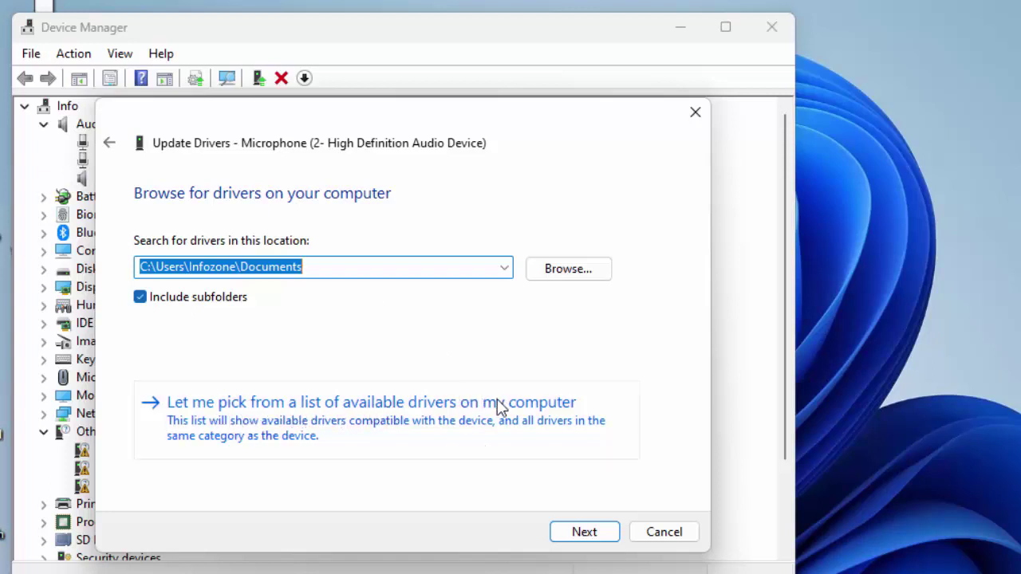
left_click(603, 542)
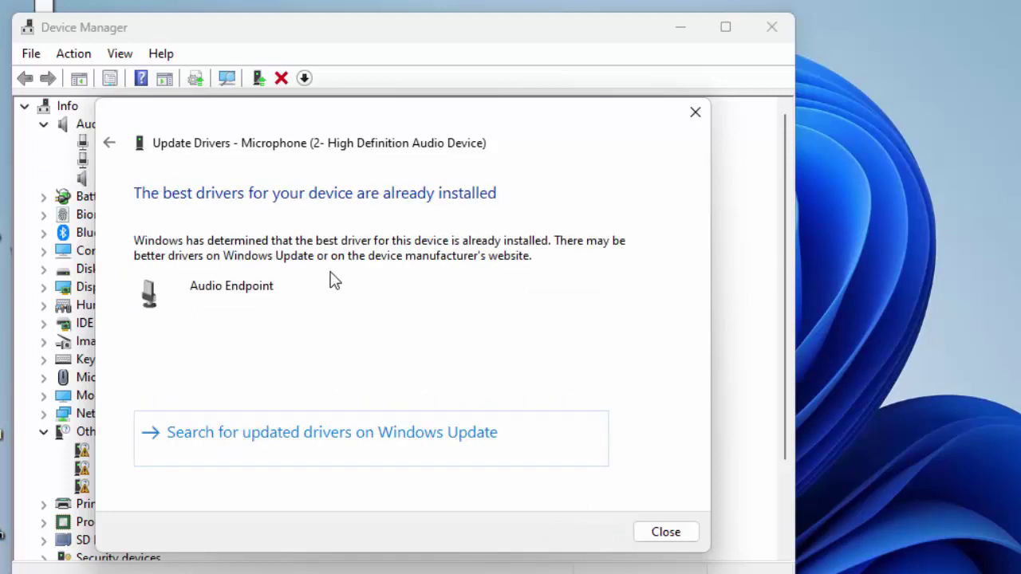
key("Escape")
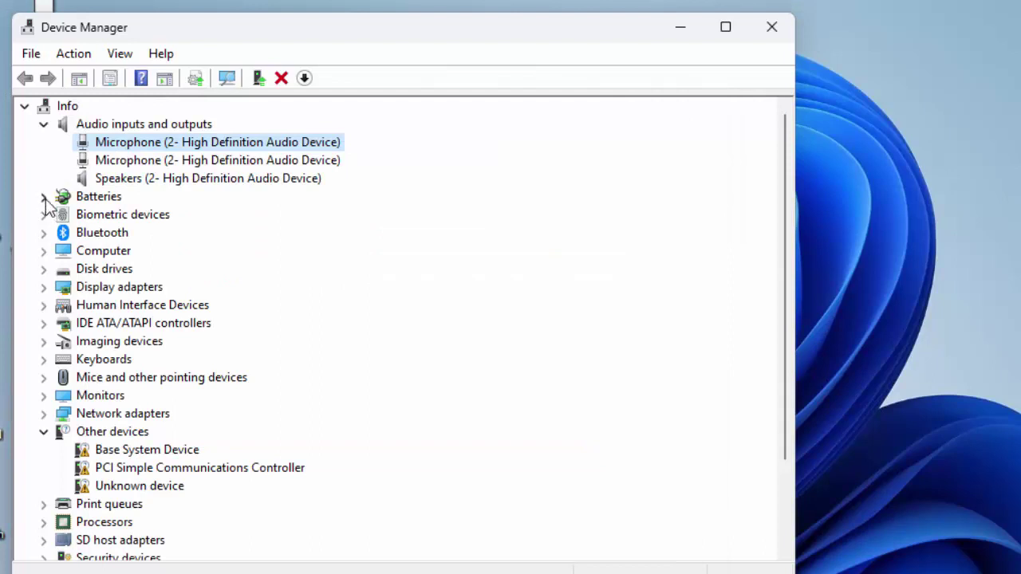
- Pick the Bluetooth Device (Personal Area Network) driver, cancel unchanged, and close Device Manager
left_click(44, 413)
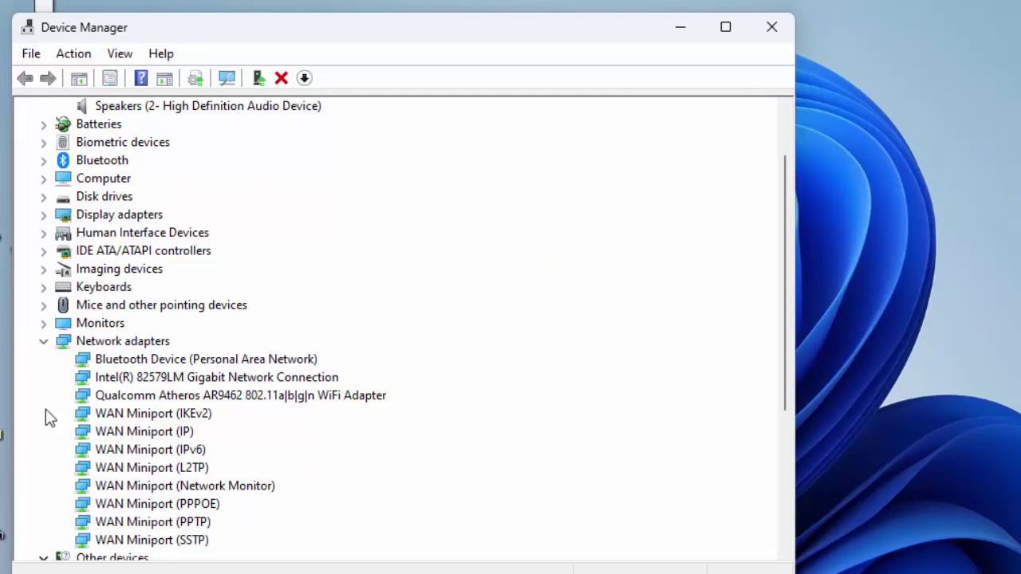
right_click(120, 363)
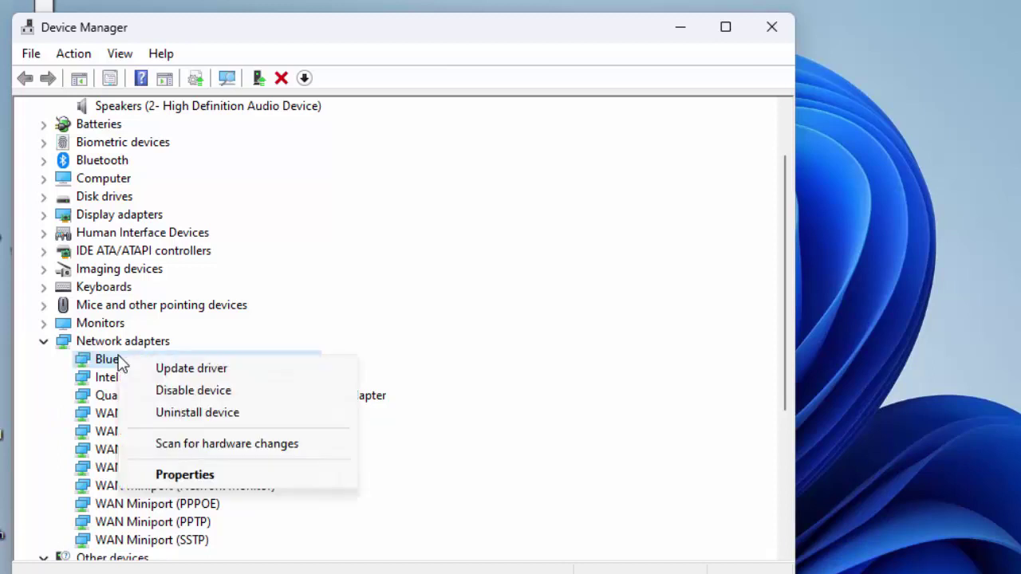
left_click(170, 368)
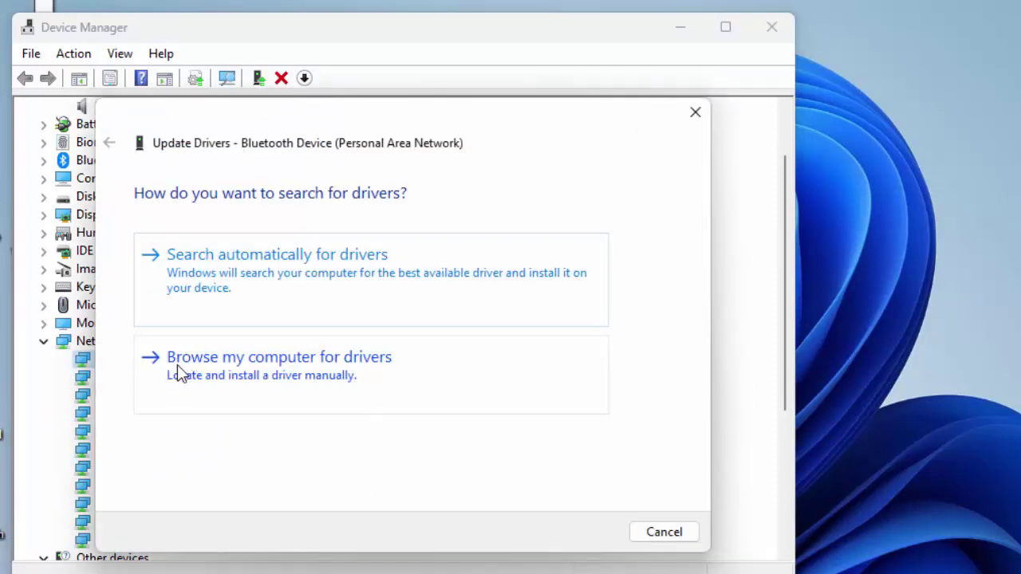
left_click(231, 367)
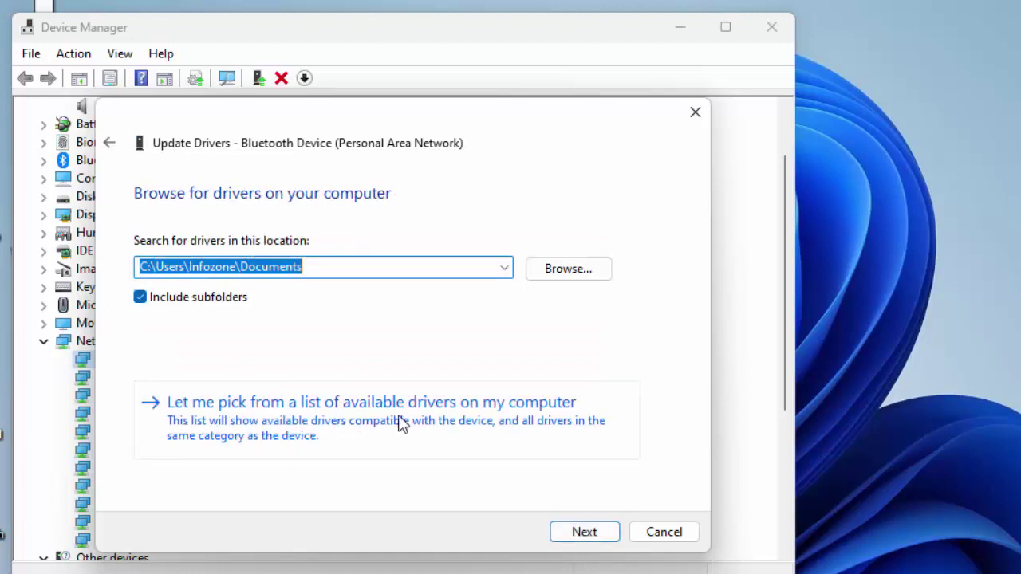
left_click(474, 411)
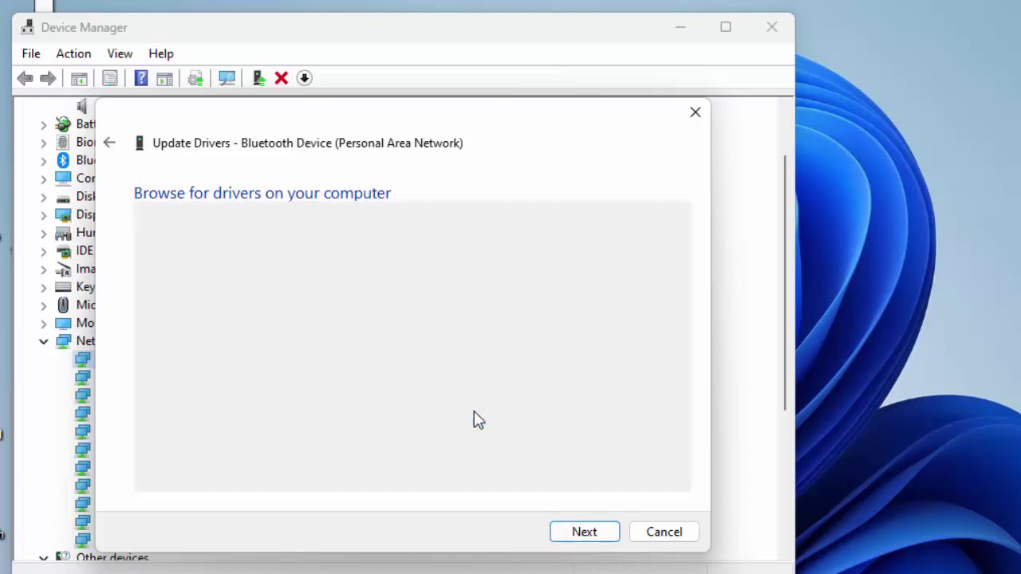
left_click(166, 359)
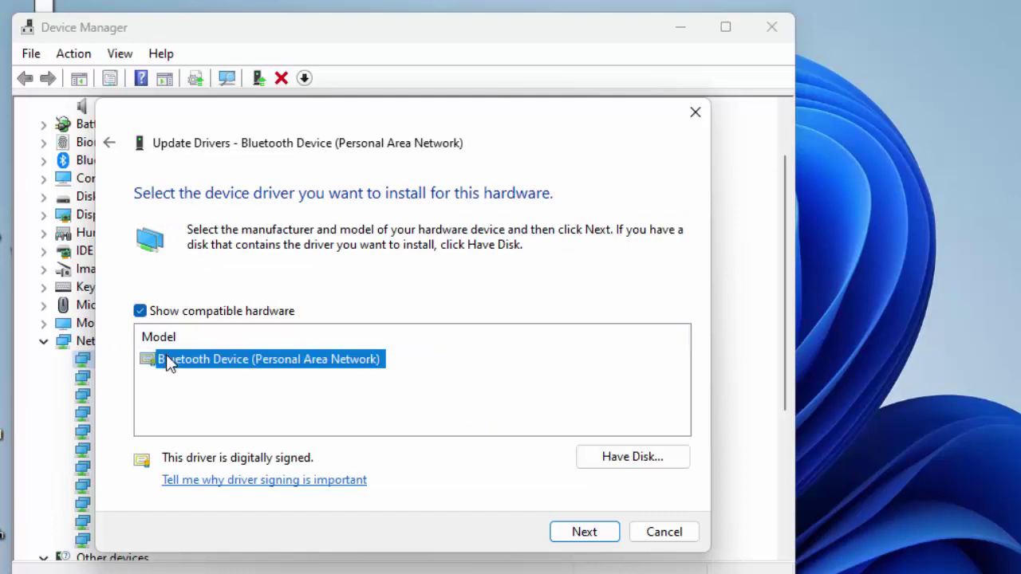
left_click(655, 535)
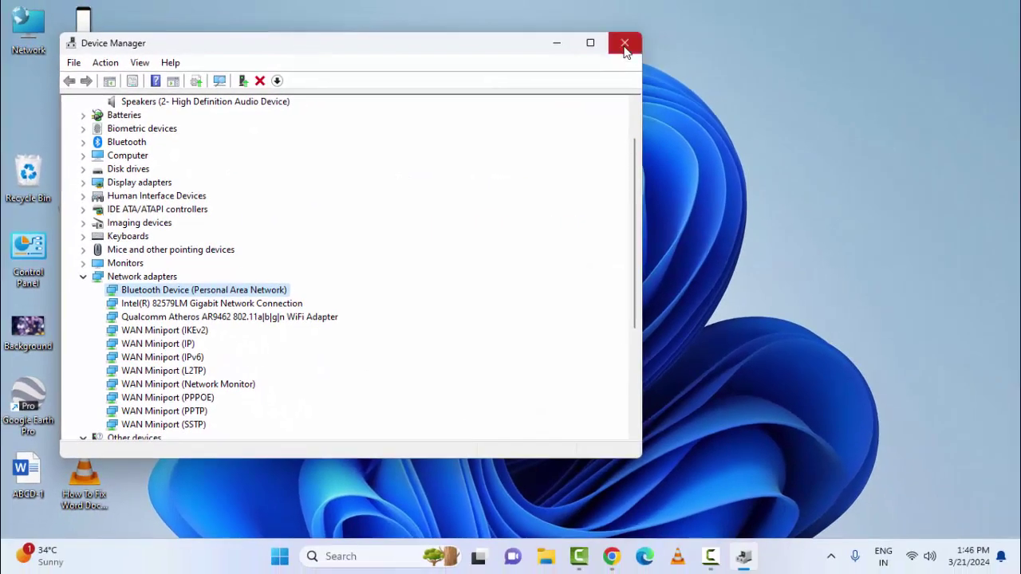
left_click(658, 39)
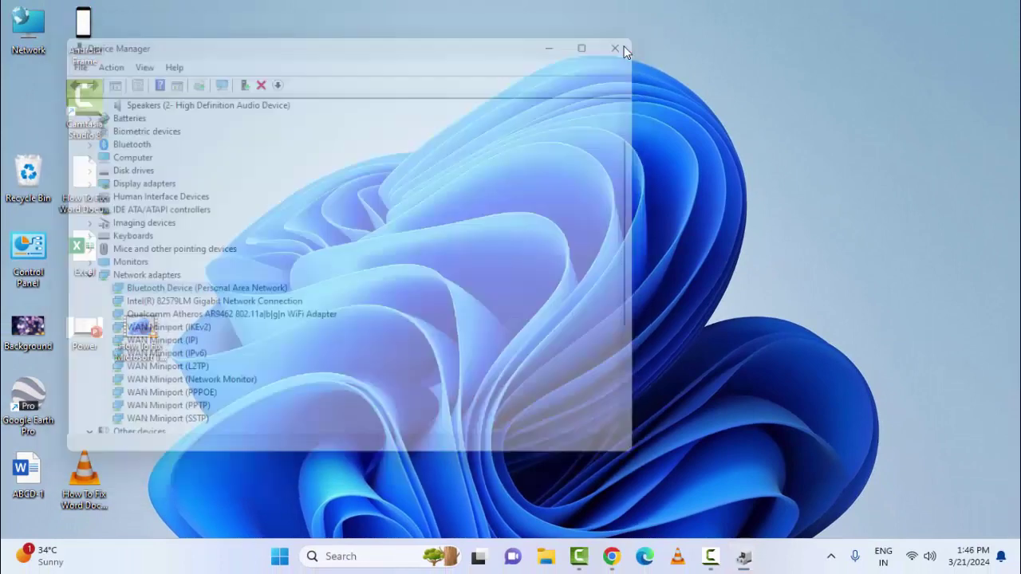